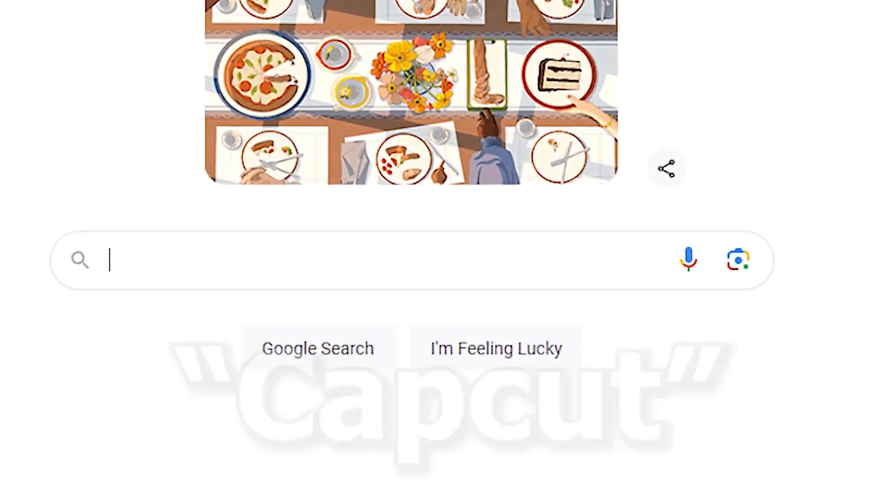
# - Search Google for "capcut"
pyautogui.write('capcut')
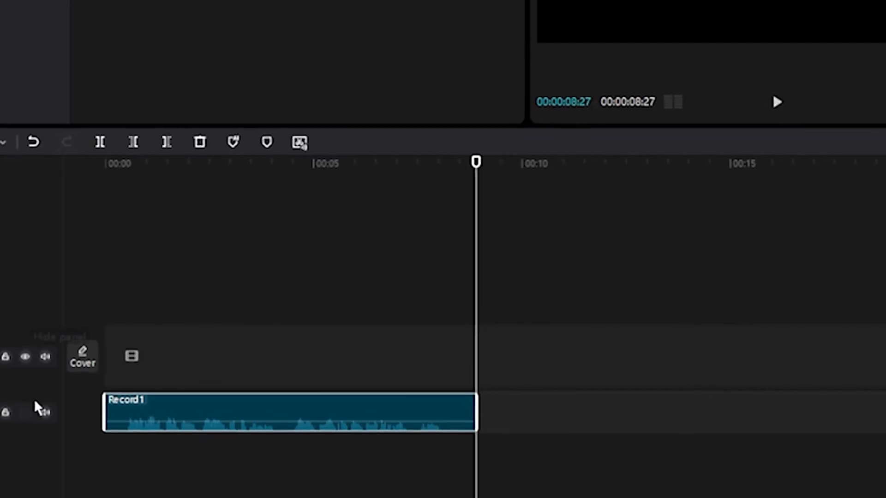
# - Select the Record1 audio clip on the timeline and open transcript-based editing for it
pyautogui.click(277, 347)
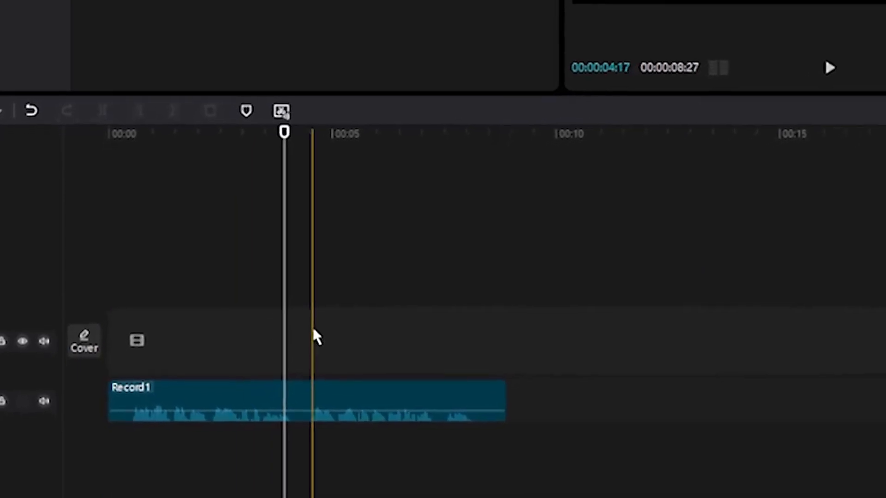
pyautogui.rightClick(303, 335)
pyautogui.click(182, 388)
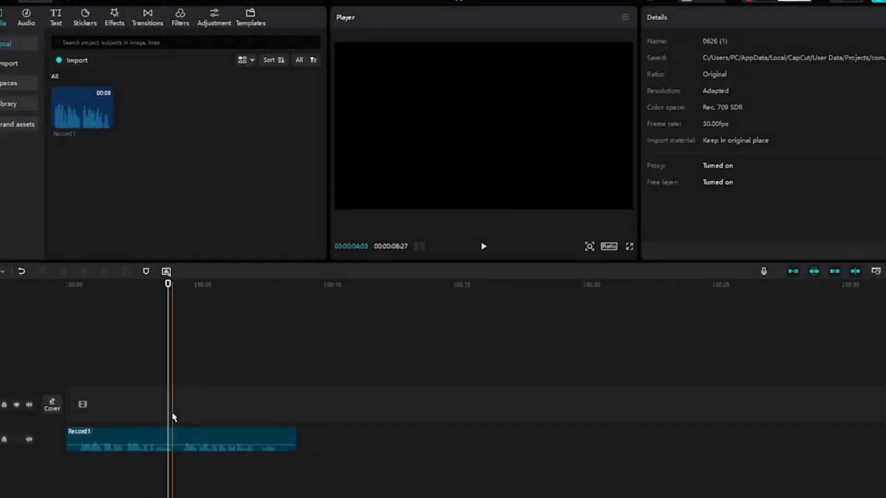
pyautogui.click(190, 437)
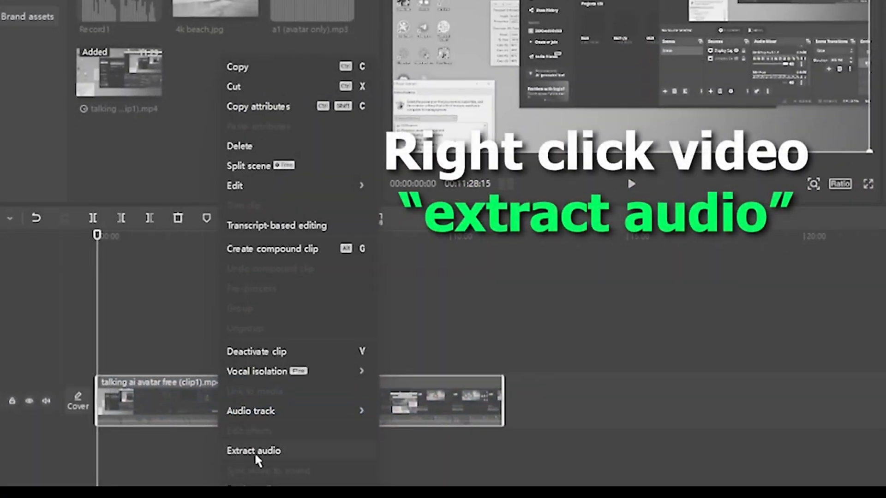
pyautogui.click(255, 452)
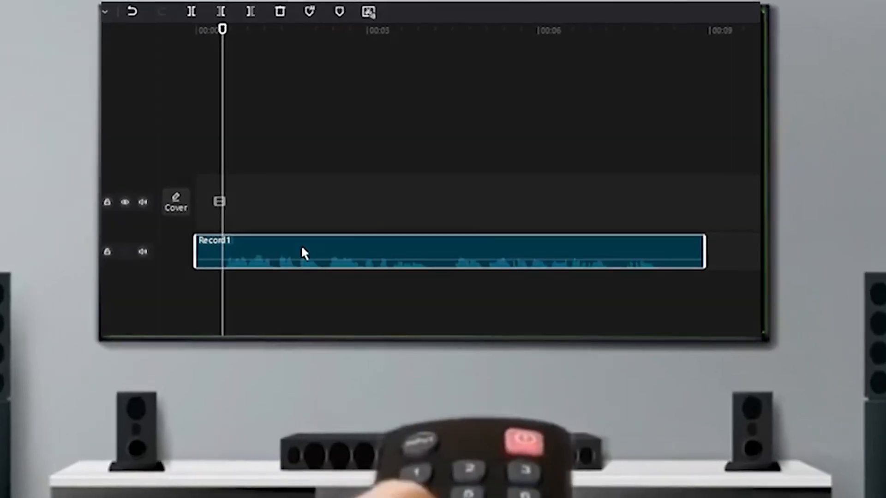
pyautogui.rightClick(300, 251)
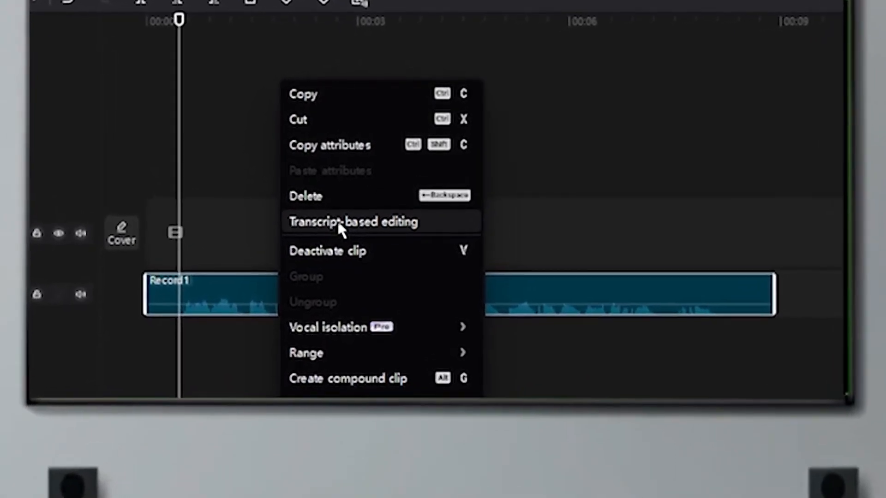
pyautogui.click(339, 223)
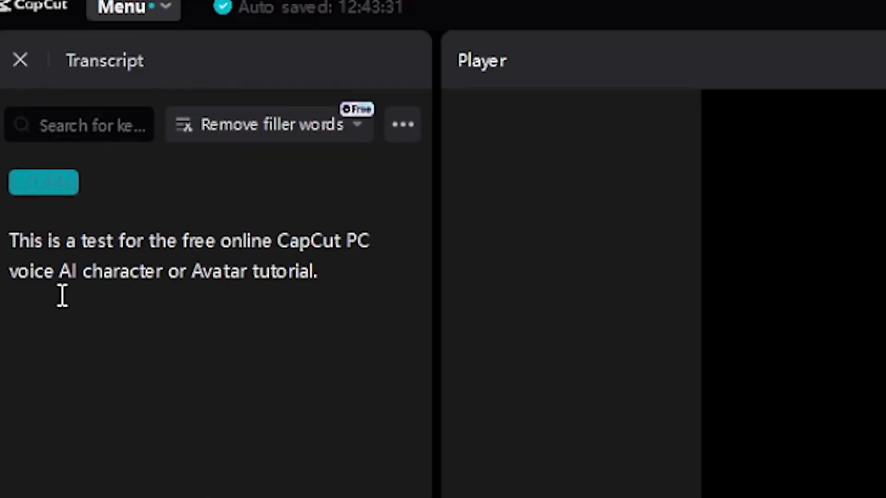
# - Select the whole transcript sentence and turn it into a text clip using the yellow brush-lettering text template
pyautogui.moveTo(11, 236); pyautogui.dragTo(314, 273)
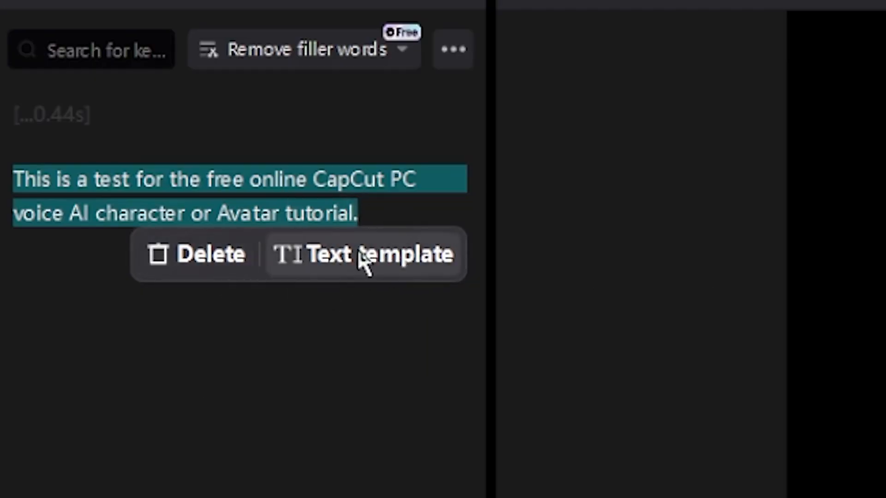
pyautogui.click(424, 270)
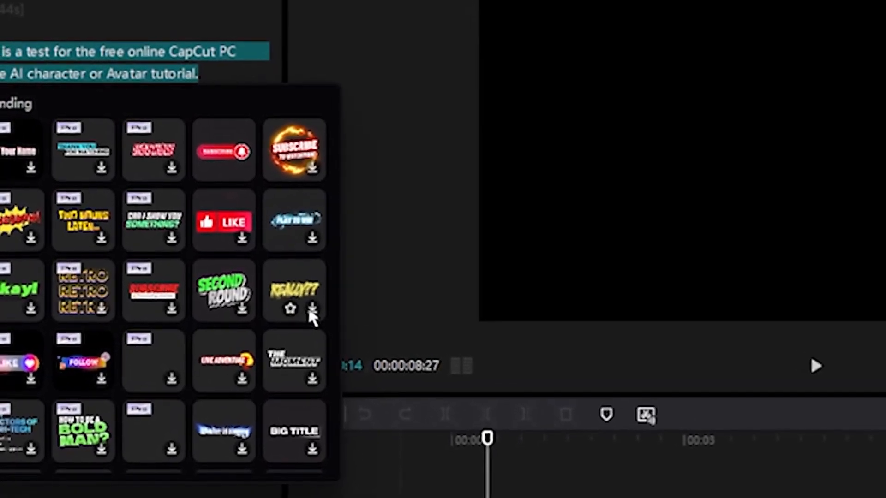
pyautogui.click(307, 306)
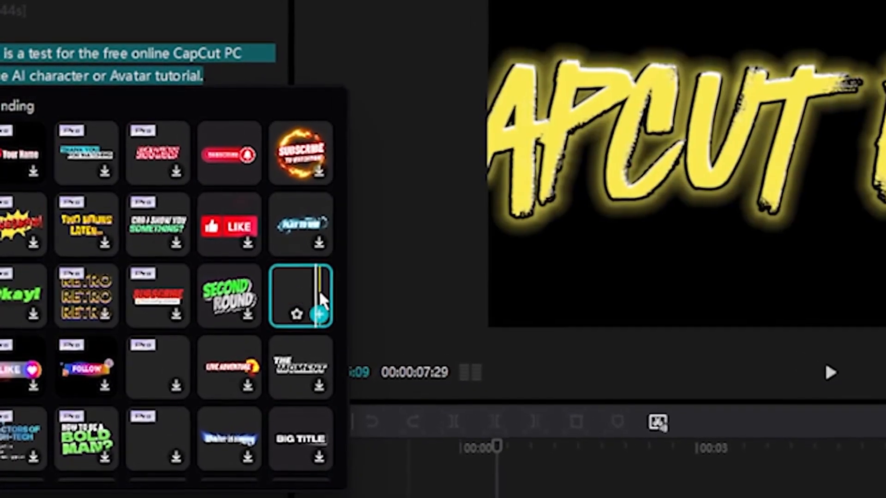
pyautogui.click(323, 318)
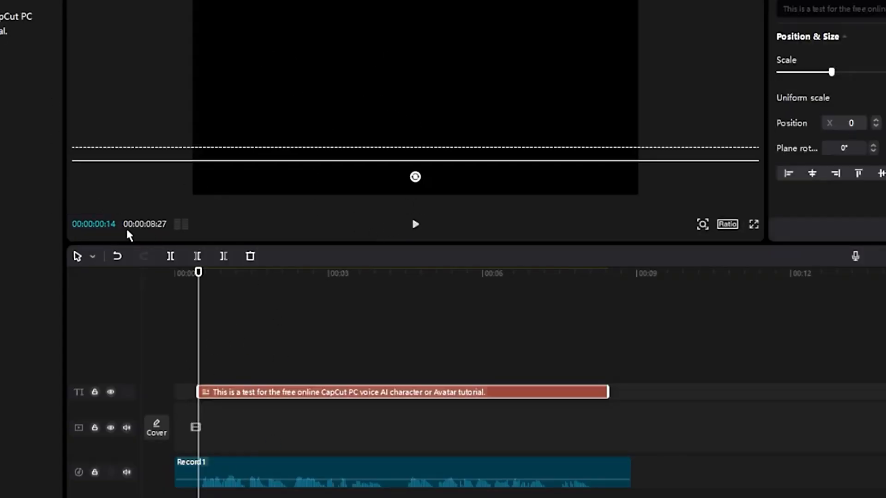
# - Delete the Record1 audio clip from the timeline
pyautogui.click(331, 449)
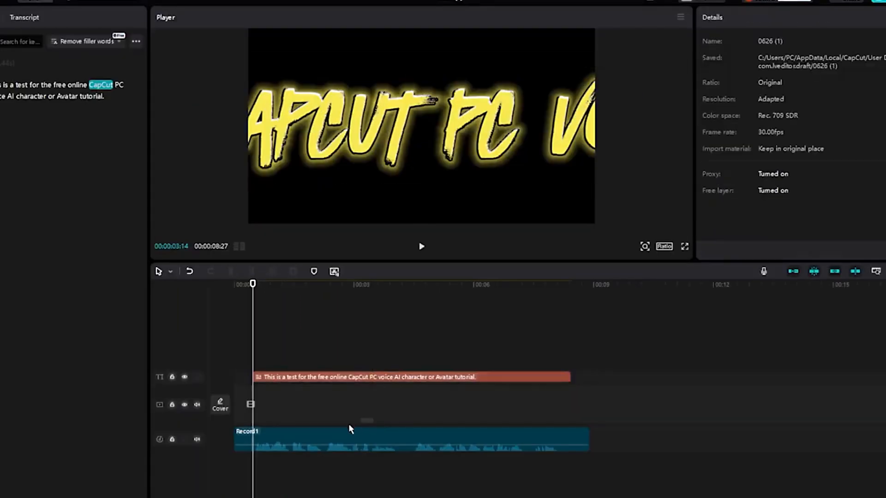
pyautogui.click(293, 442)
pyautogui.press('Delete')
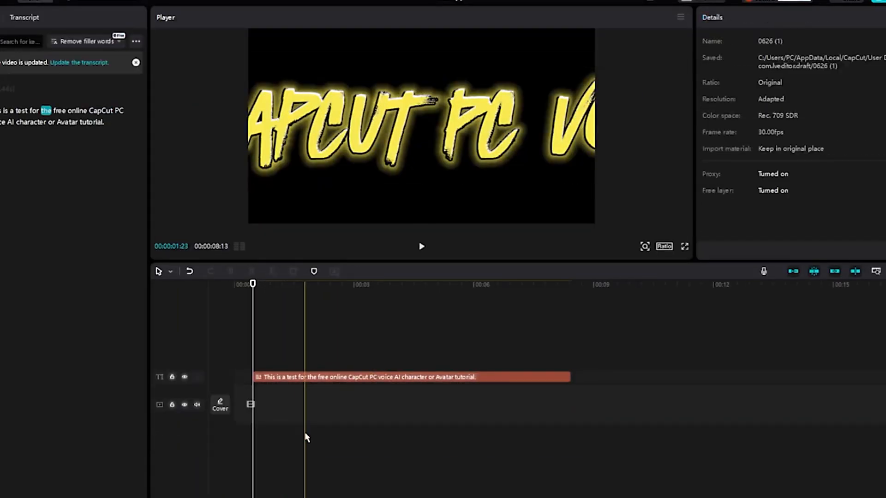
# - Select the text clip and generate an AI character from it, choosing the man in the beige cardigan
pyautogui.click(283, 379)
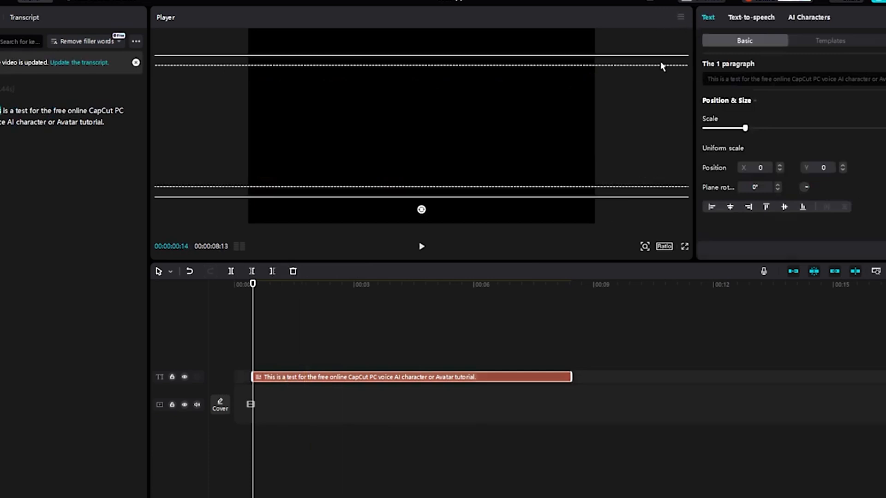
pyautogui.click(805, 19)
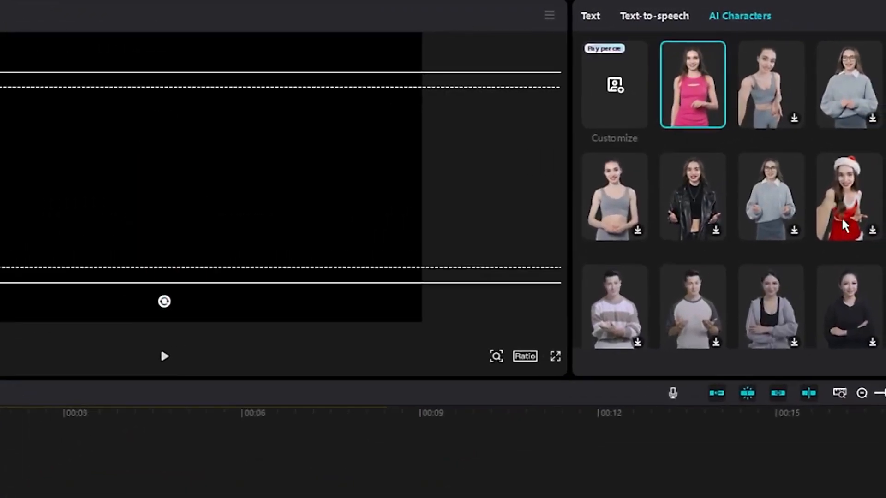
pyautogui.scroll(-2, 851, 209)
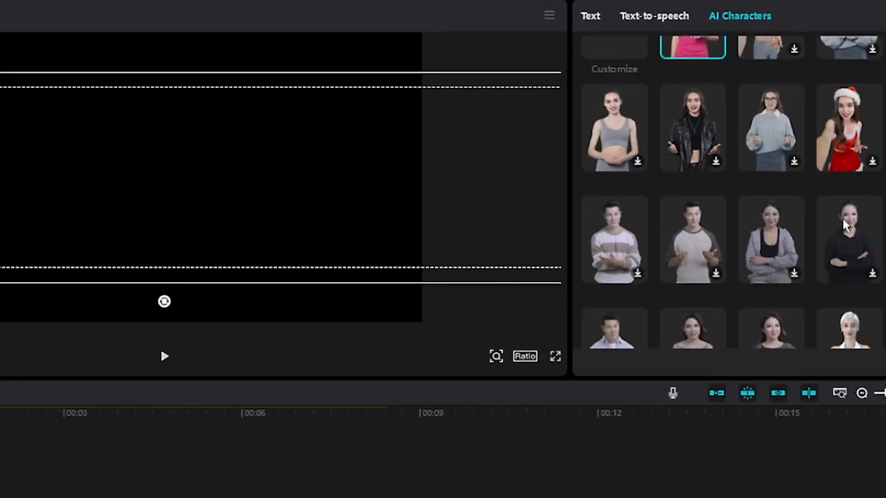
pyautogui.scroll(-6, 733, 192)
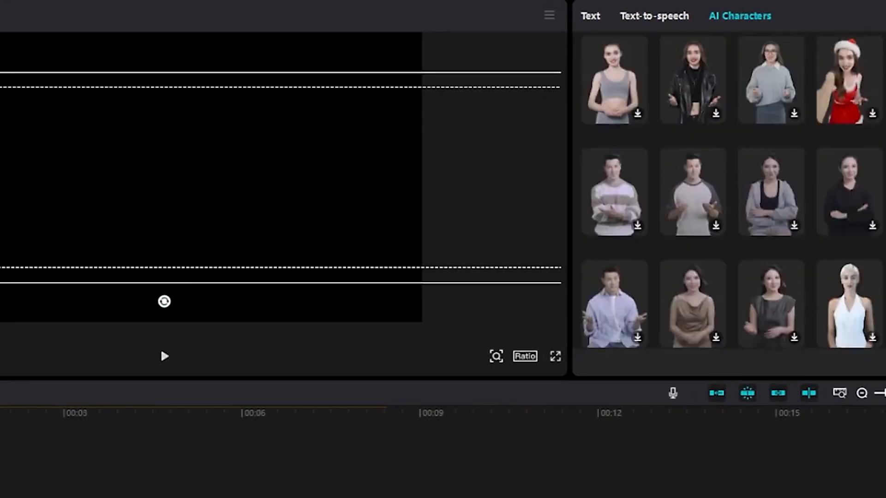
pyautogui.scroll(-5, 833, 180)
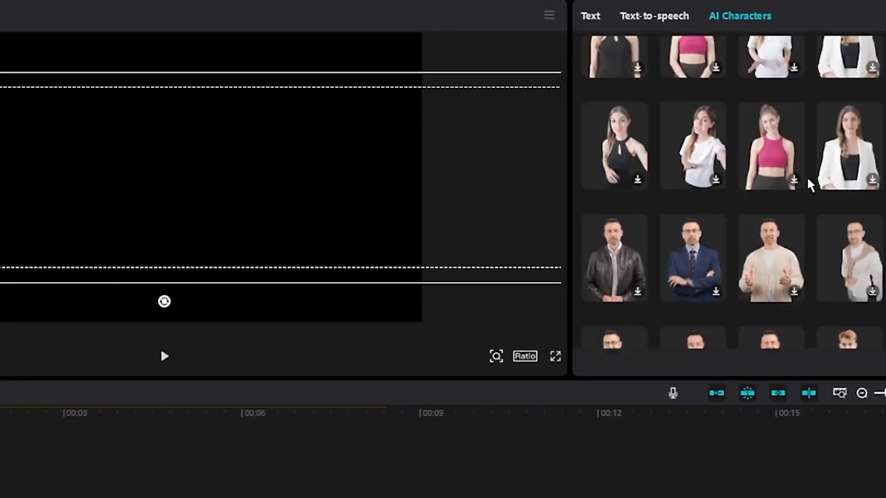
pyautogui.scroll(-2, 718, 333)
pyautogui.scroll(-7, 566, 475)
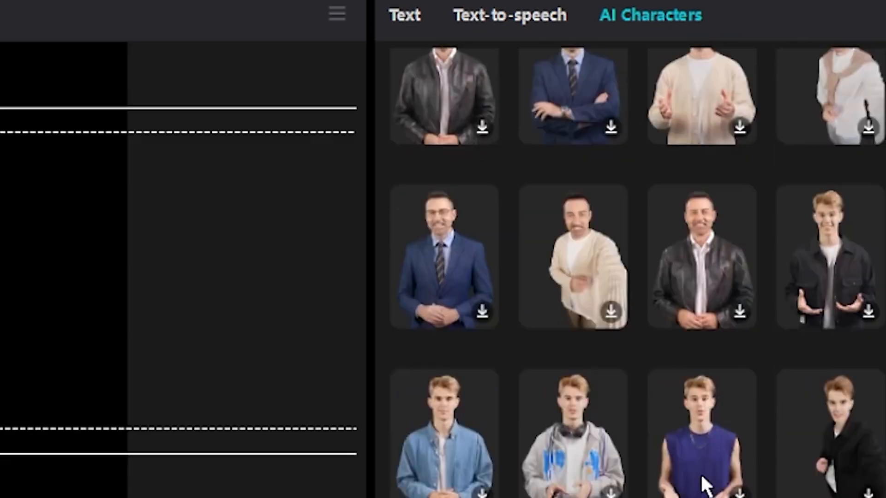
pyautogui.scroll(10, 556, 435)
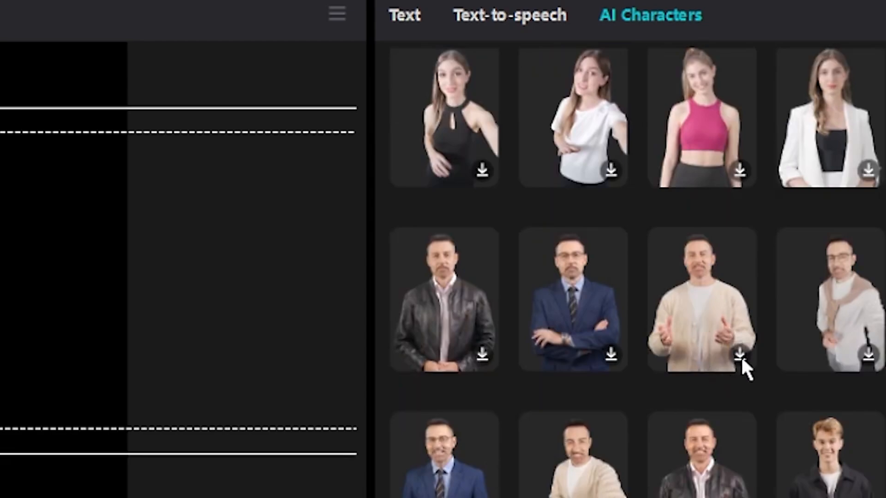
pyautogui.click(741, 356)
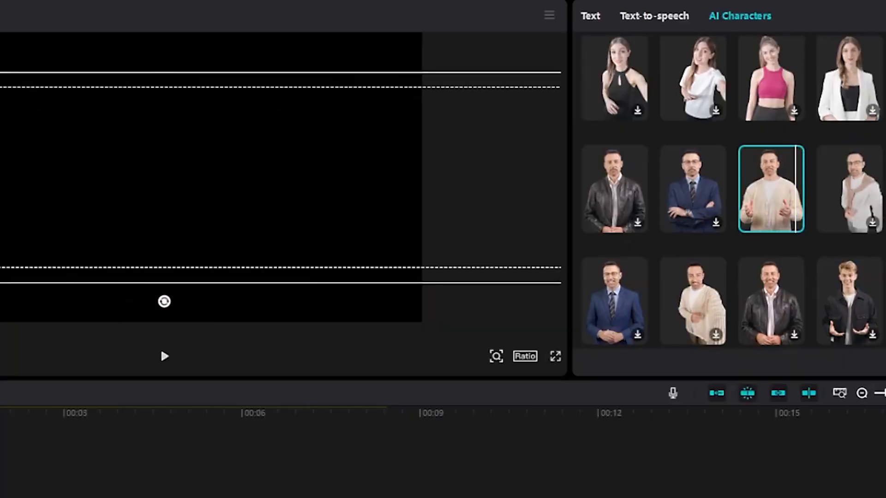
pyautogui.click(862, 248)
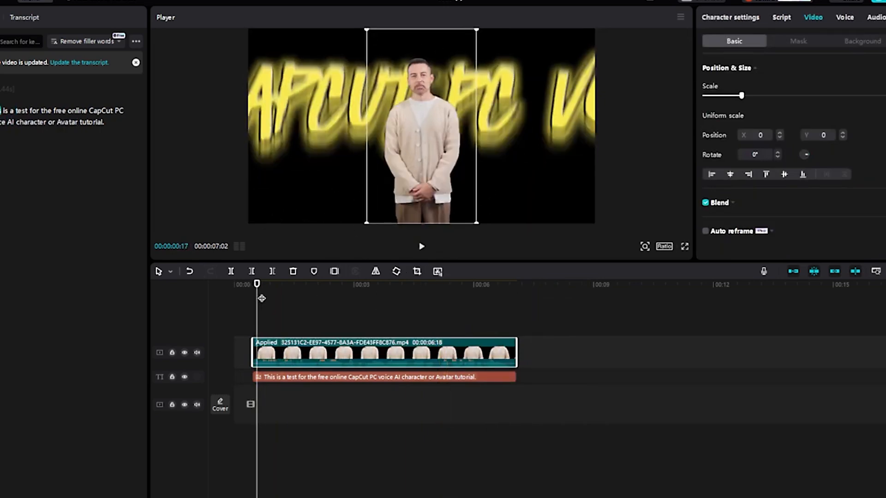
# - Change the AI character's appearance to the seated woman in the white strapless dress
pyautogui.click(421, 246)
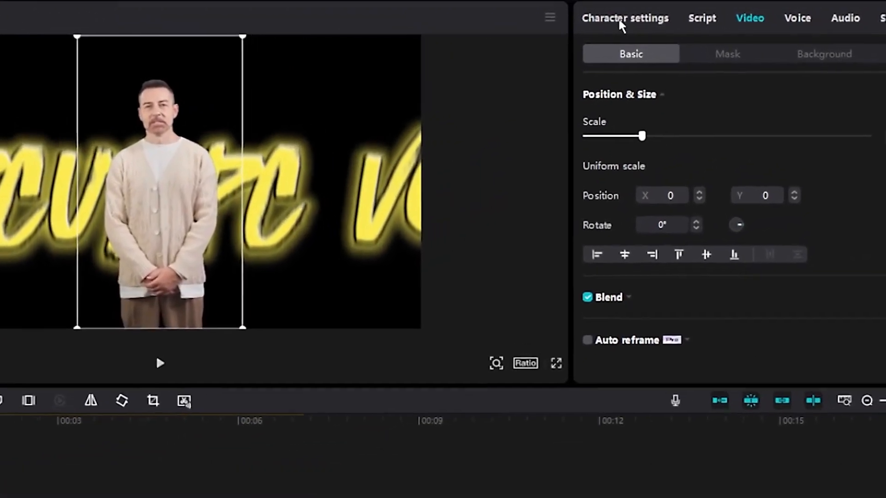
pyautogui.click(620, 21)
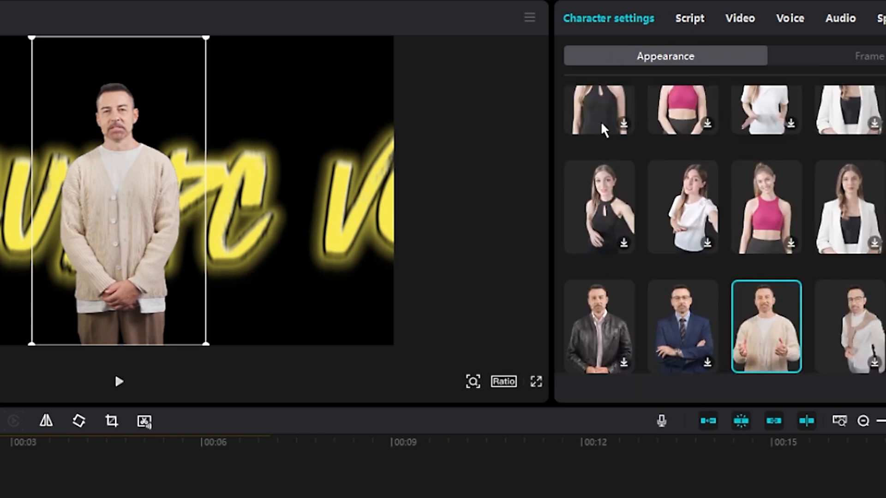
pyautogui.scroll(5, 773, 282)
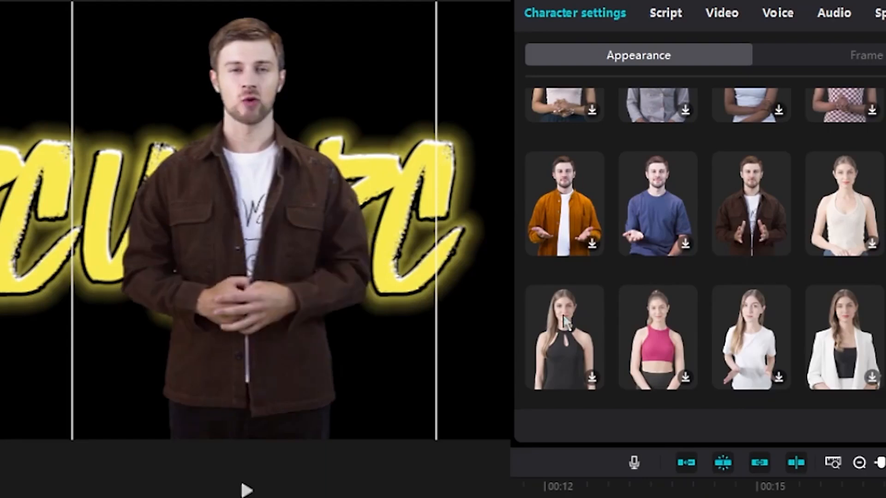
pyautogui.scroll(3, 884, 138)
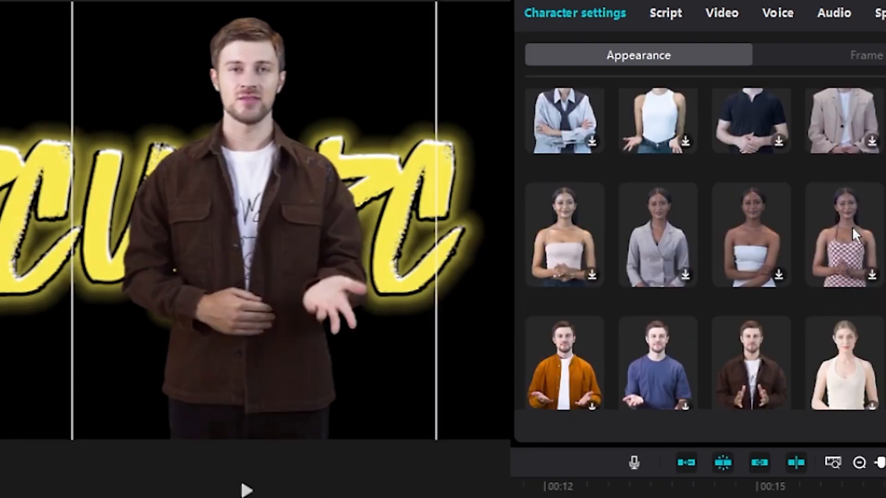
pyautogui.scroll(6, 705, 249)
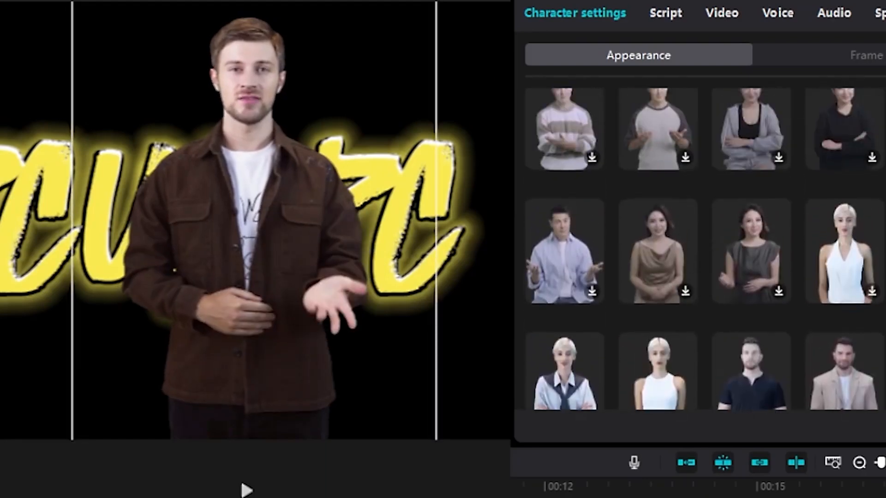
pyautogui.scroll(-4, 704, 249)
pyautogui.scroll(2, 704, 249)
pyautogui.scroll(-5, 704, 249)
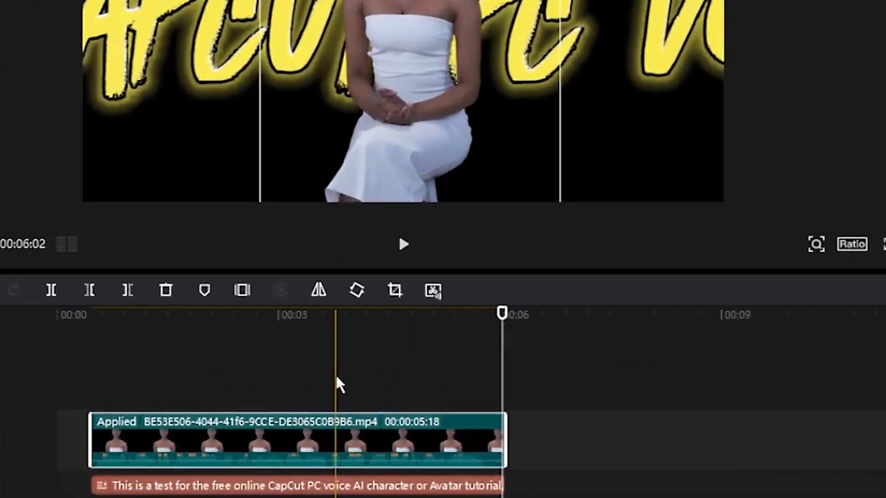
# - Delete the text caption clip from the timeline, keeping only the AI character clip
pyautogui.moveTo(325, 313); pyautogui.dragTo(288, 311)
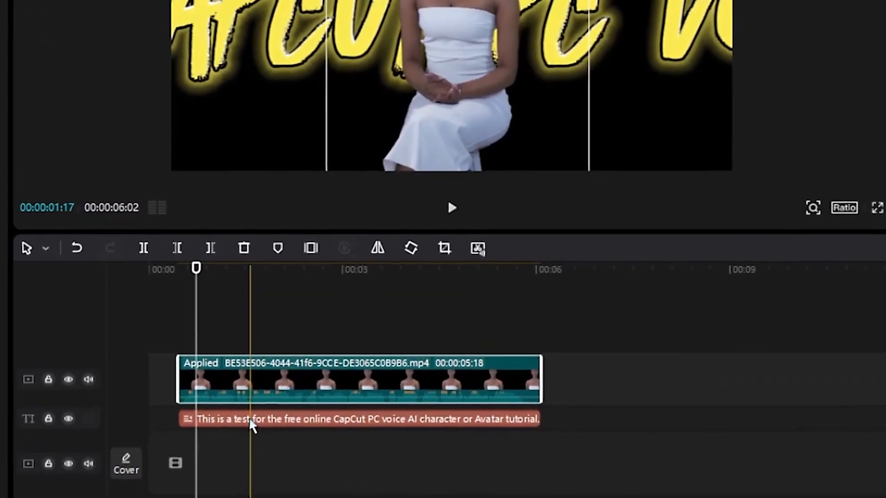
pyautogui.click(283, 377)
pyautogui.press('Delete')
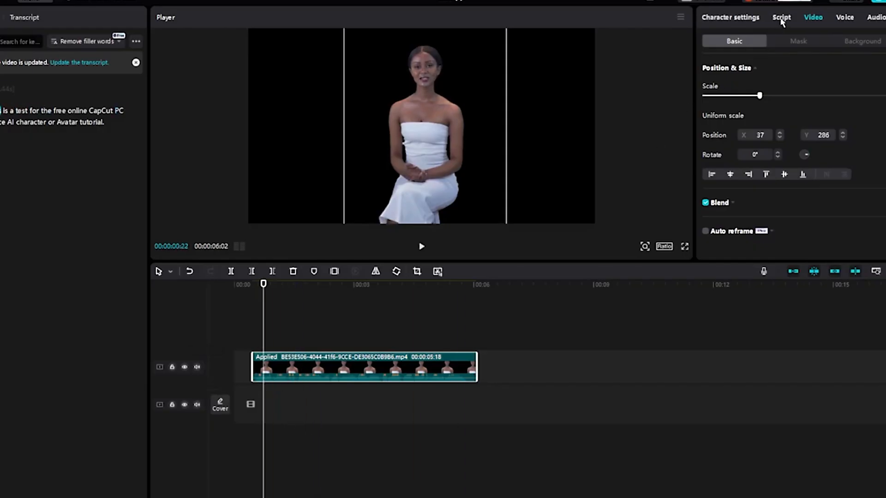
# - Add a new line to the character's script beginning with "So in this case i want you to say"
pyautogui.click(780, 18)
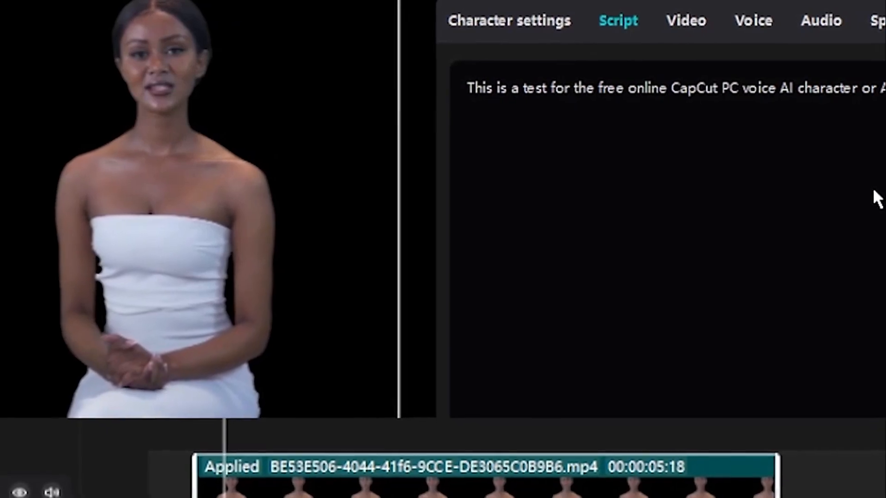
pyautogui.press('Return')
pyautogui.write('So in this case i want you to say')
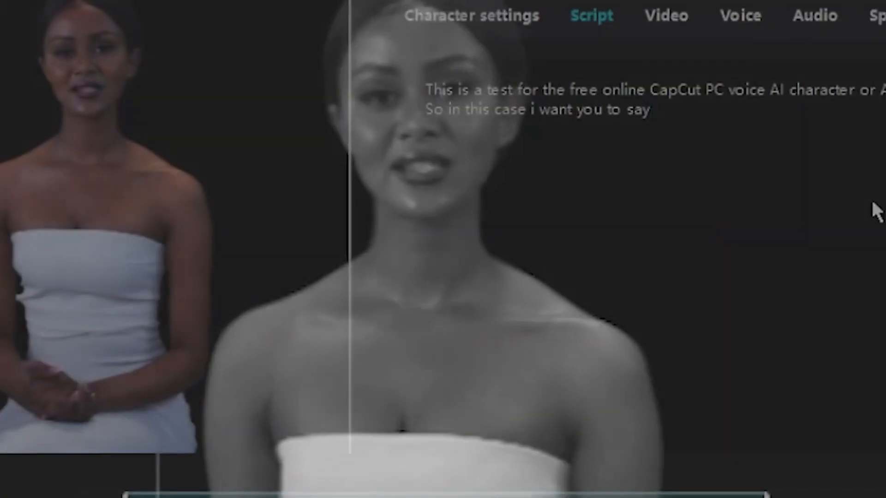
pyautogui.write('thank yo')
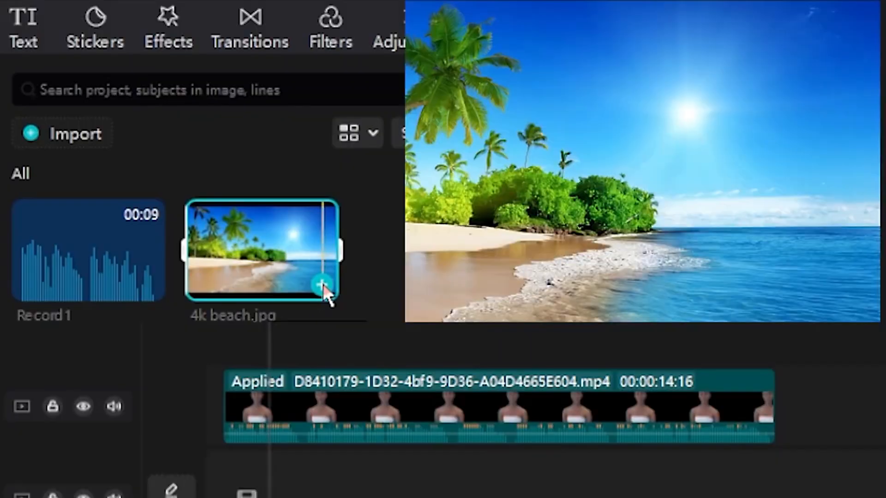
# - Add the 4k beach.jpg image to the timeline as background and extend it to 15 seconds to match the avatar clip
pyautogui.click(322, 286)
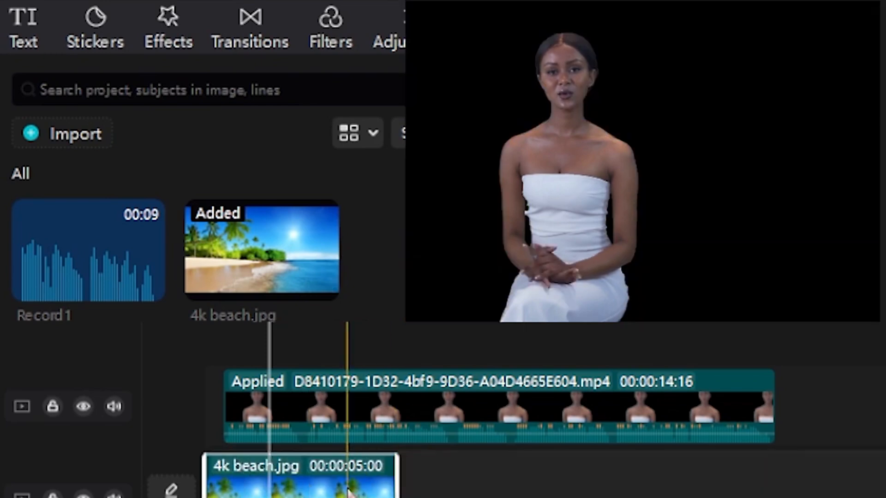
pyautogui.moveTo(397, 485); pyautogui.dragTo(781, 476)
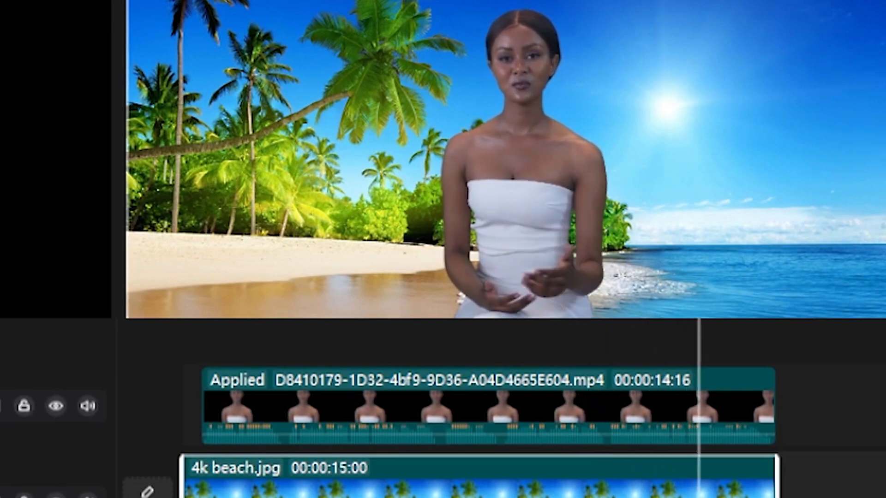
# - Duplicate the AI character clip onto a new track above the original
pyautogui.press('space')
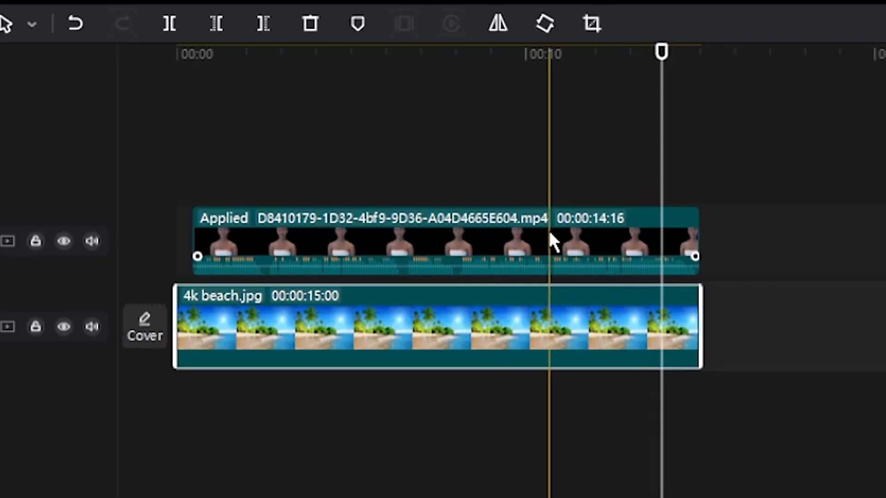
pyautogui.click(230, 366)
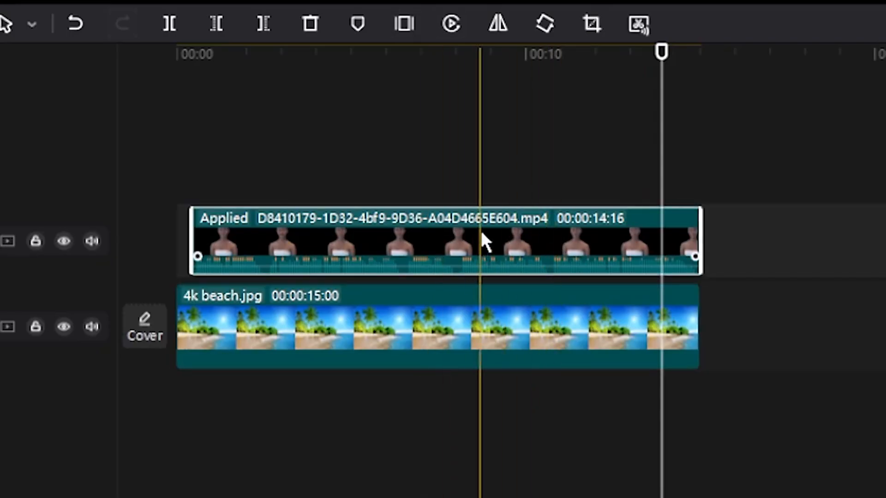
pyautogui.moveTo(481, 230); pyautogui.dragTo(471, 157)
pyautogui.moveTo(452, 110); pyautogui.dragTo(453, 110)
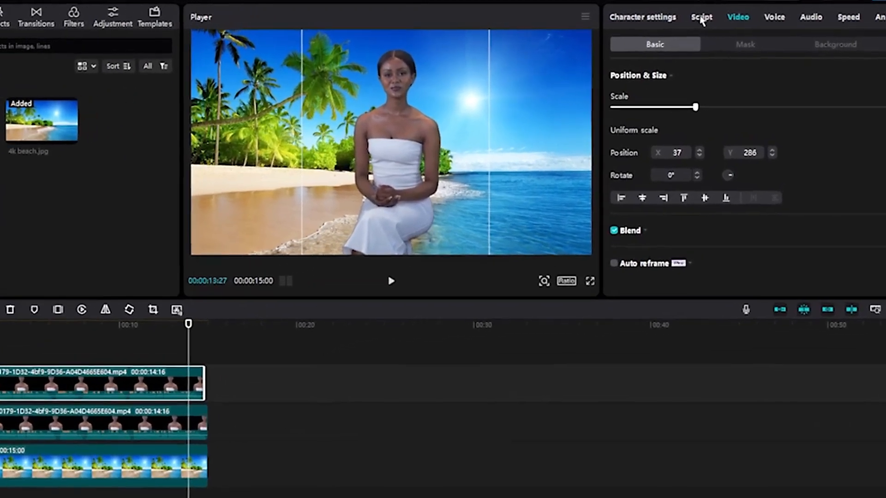
# - Replace the duplicated clip's script with "This is the second ai avatar in capcut pc or a clone. I'm just as special as you to the"
pyautogui.click(725, 17)
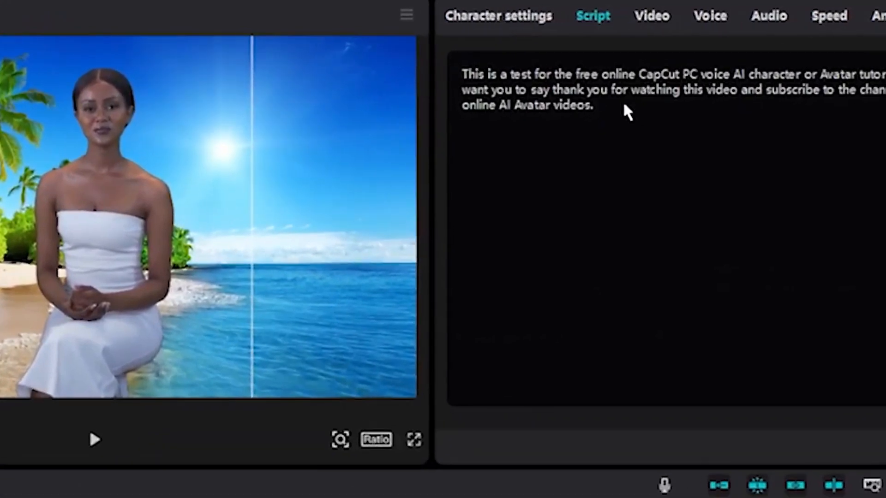
pyautogui.click(623, 105)
pyautogui.hotkey('ctrl', 'a')
pyautogui.write('This is the se')
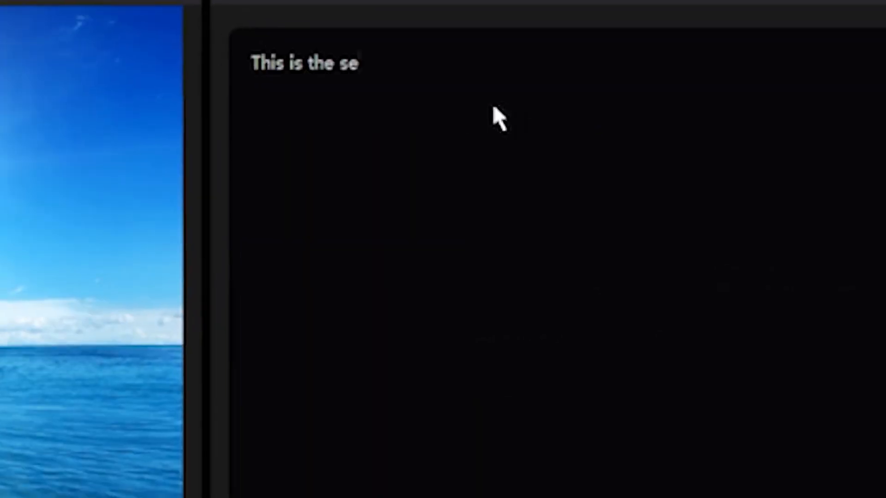
pyautogui.write("cond ai avatar in capcut pc or a clone. I'm just as special as you")
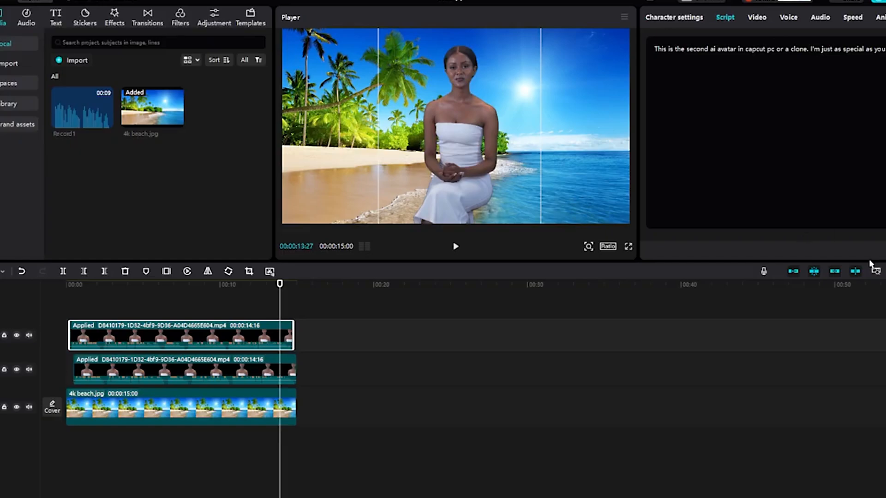
pyautogui.write(' to the')
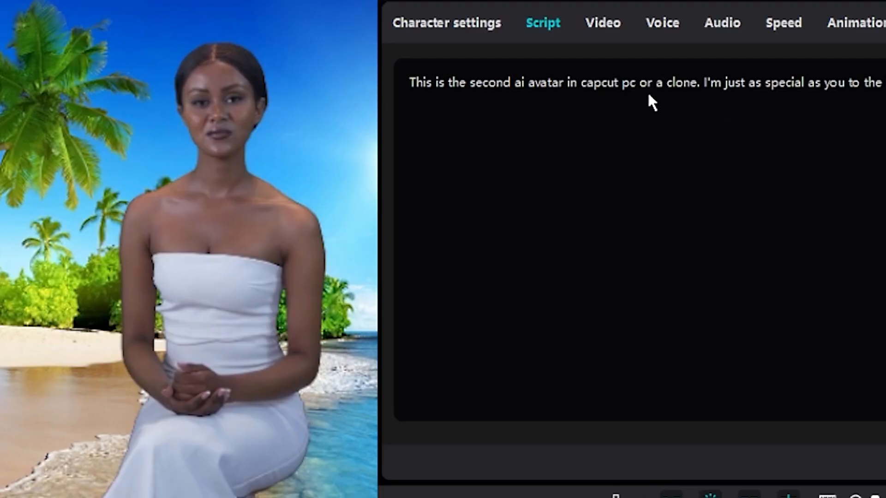
# - Copy the new script text and switch the duplicated clip's character to the man in the light blue shirt
pyautogui.hotkey('ctrl', 'a')
pyautogui.rightClick(626, 86)
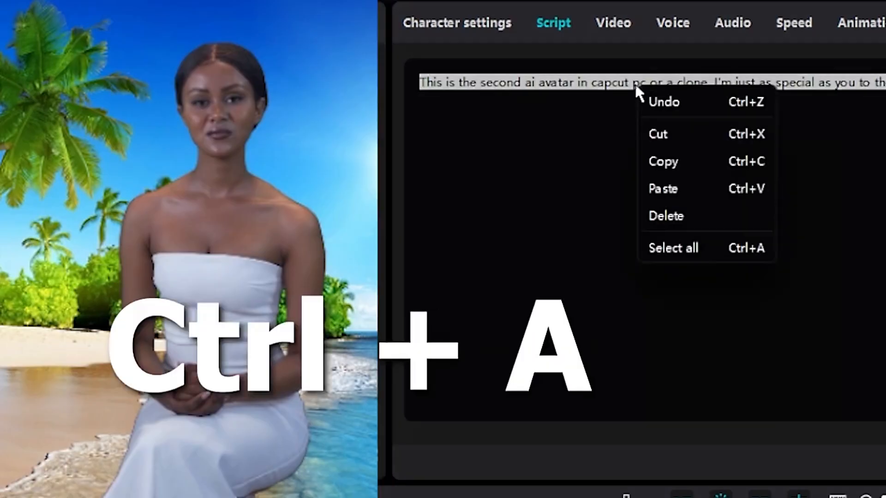
pyautogui.click(672, 161)
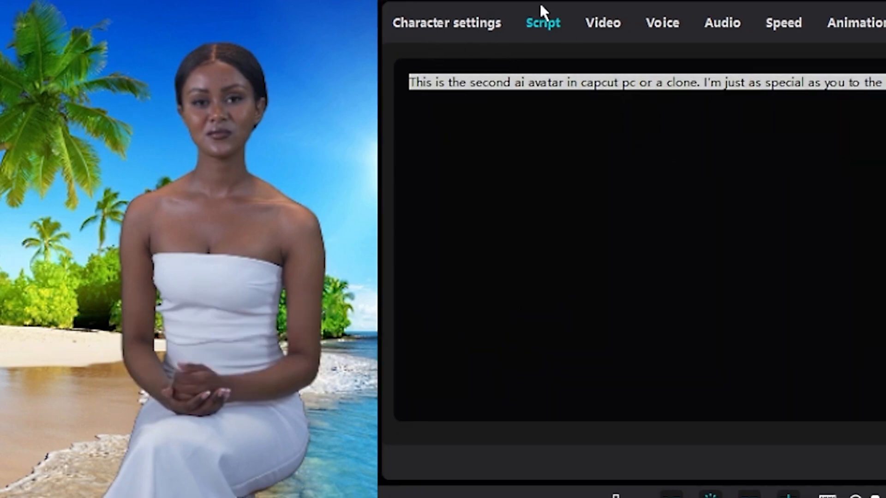
pyautogui.click(475, 23)
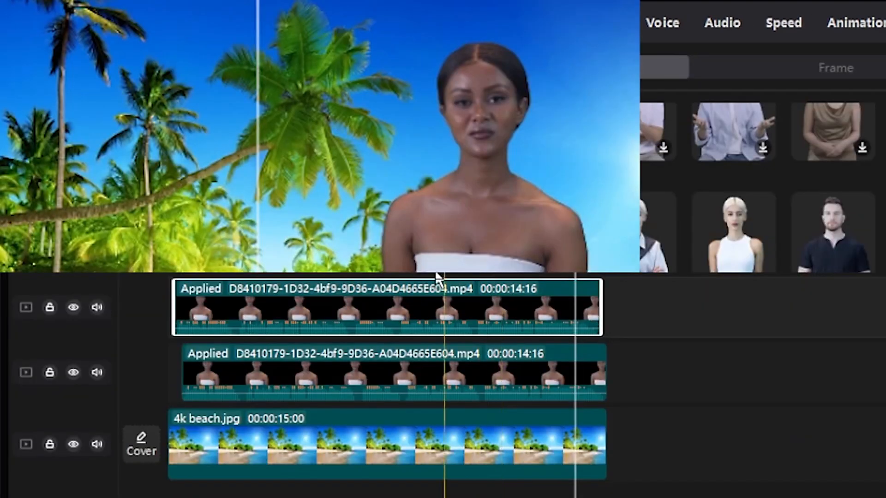
pyautogui.click(614, 286)
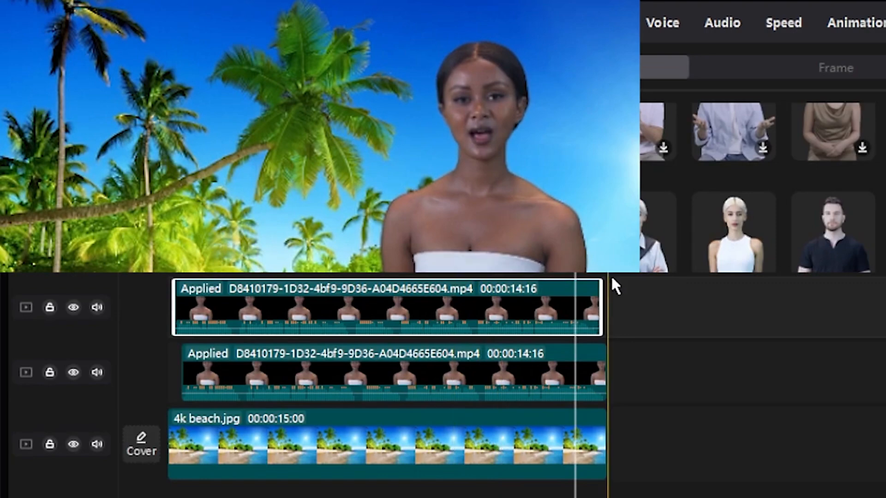
pyautogui.moveTo(482, 162); pyautogui.dragTo(214, 161)
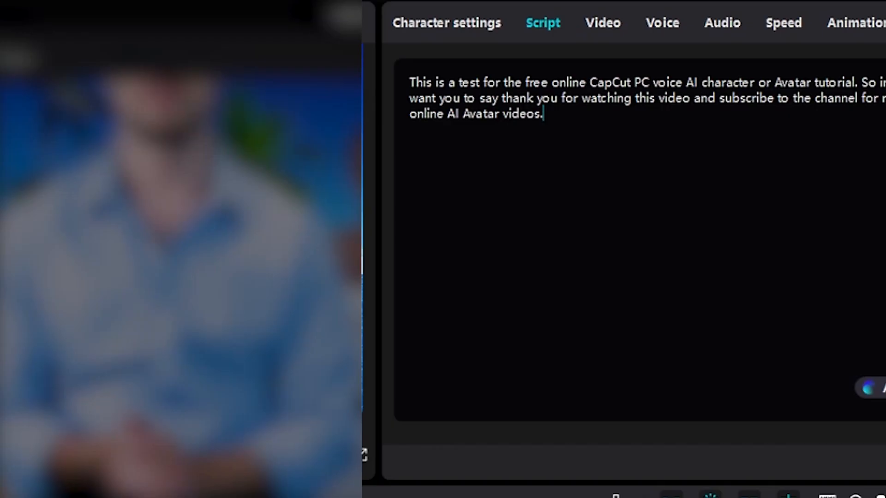
# - Paste the copied script over the man's script and shift him slightly right in the frame
pyautogui.hotkey('ctrl', 'a')
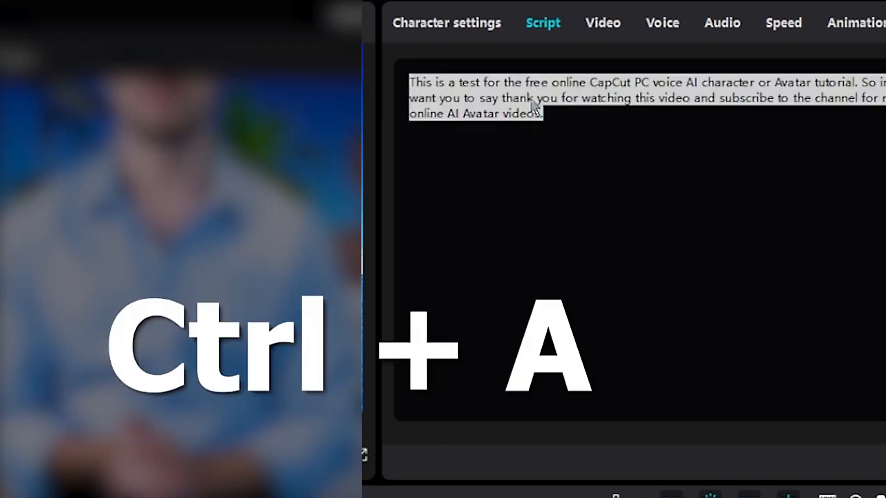
pyautogui.hotkey('ctrl', 'v')
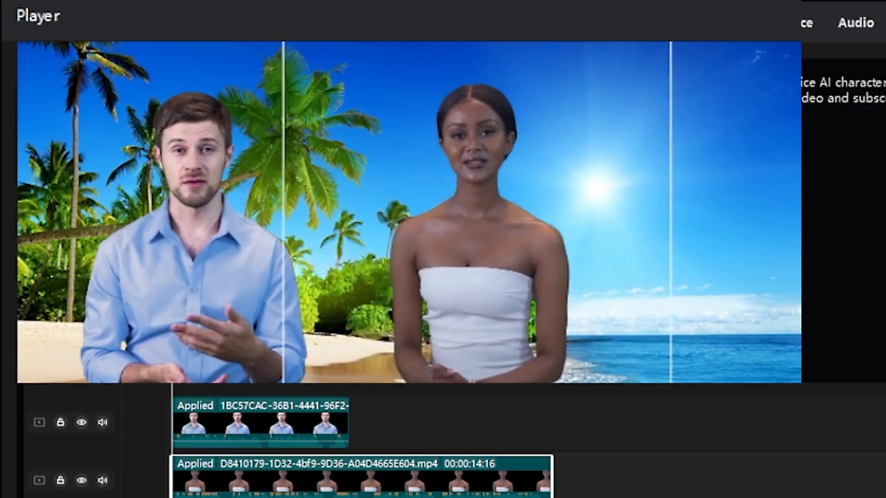
pyautogui.moveTo(240, 377); pyautogui.dragTo(272, 377)
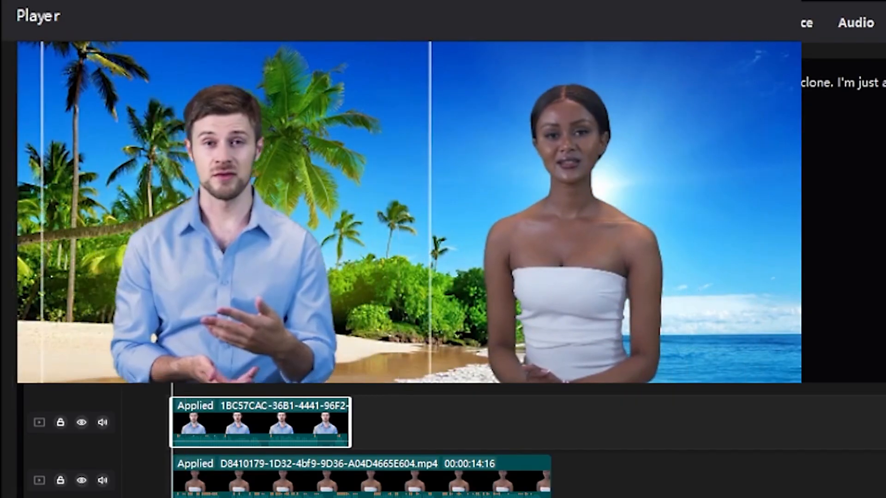